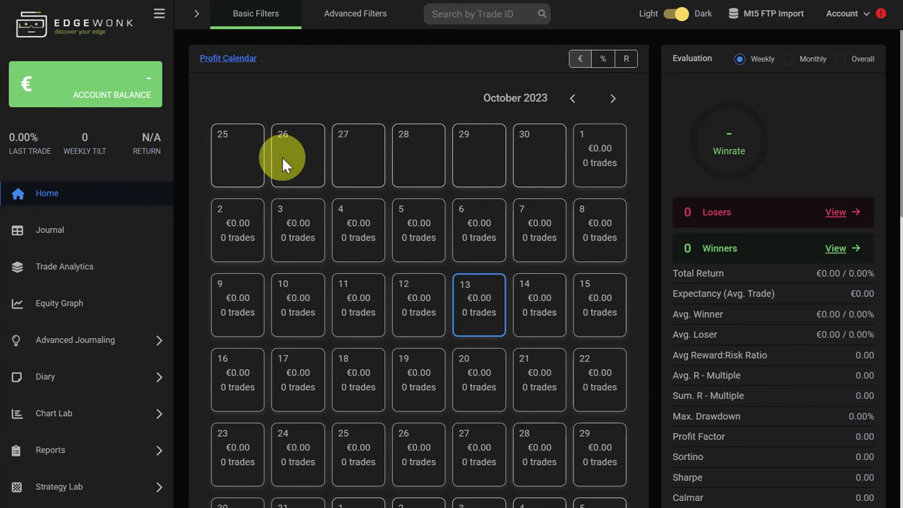
Step: Scroll the left sidebar down to reveal the Imports entry
scroll(89, 120, "down", 1)
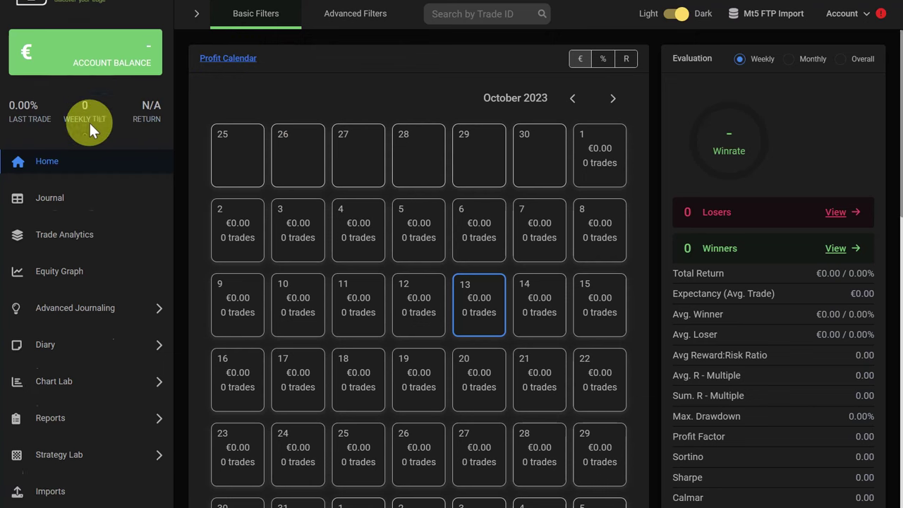
scroll(89, 120, "down", 2)
Step: On the Imports page, choose Metatrader 4 / 5 (Auto) as importer with Default Setup for all trades
left_click(77, 416)
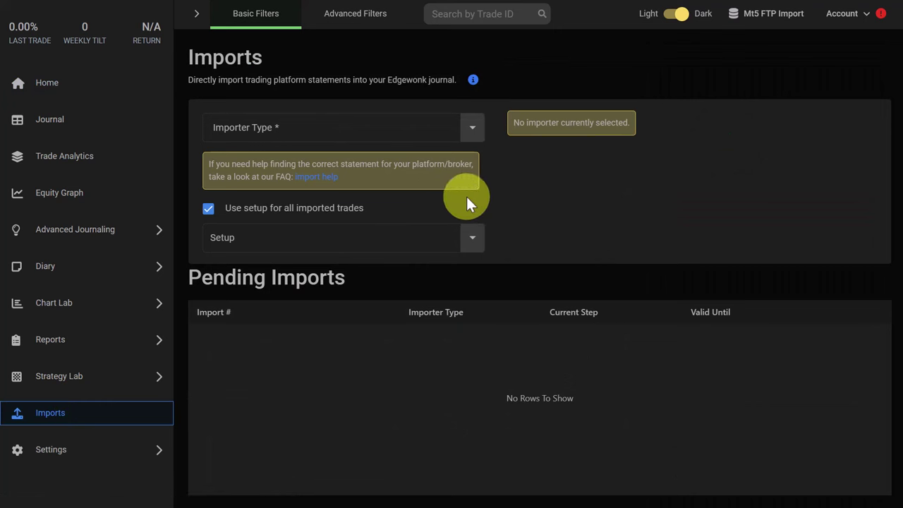
left_click(401, 134)
type("meta")
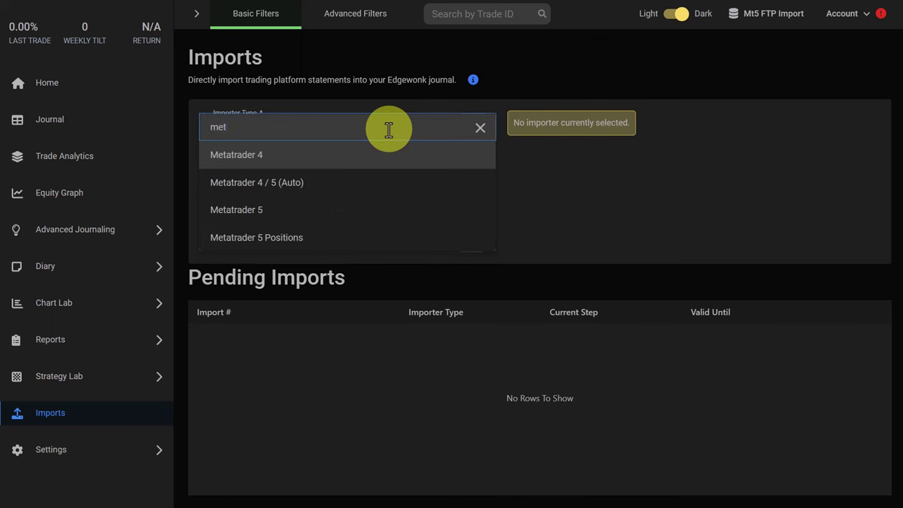
left_click(280, 190)
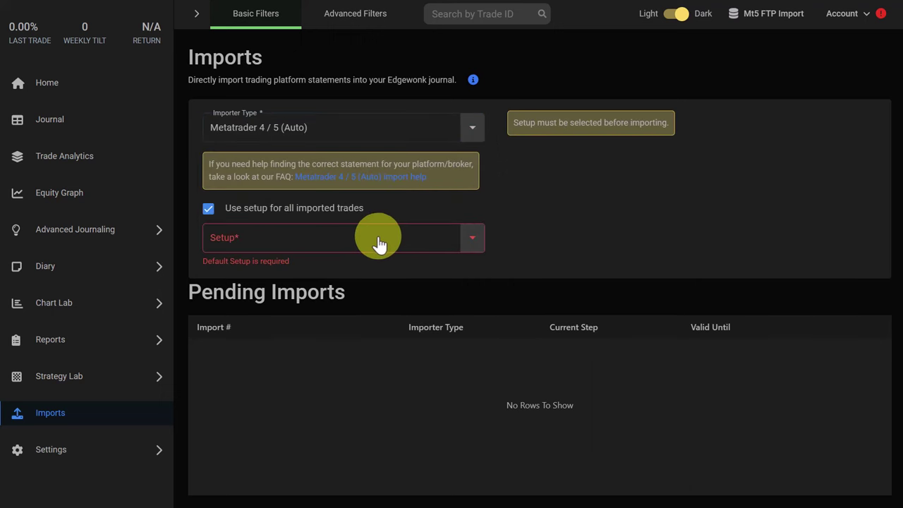
left_click(313, 244)
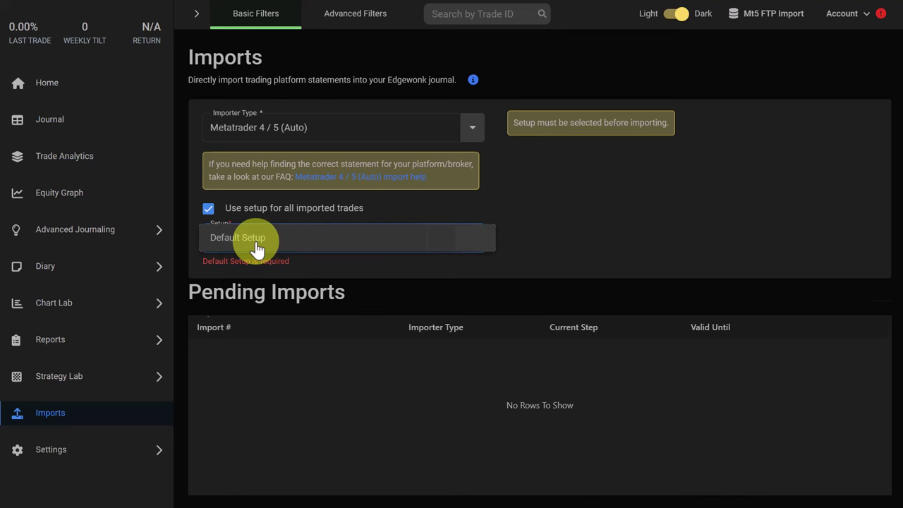
left_click(257, 248)
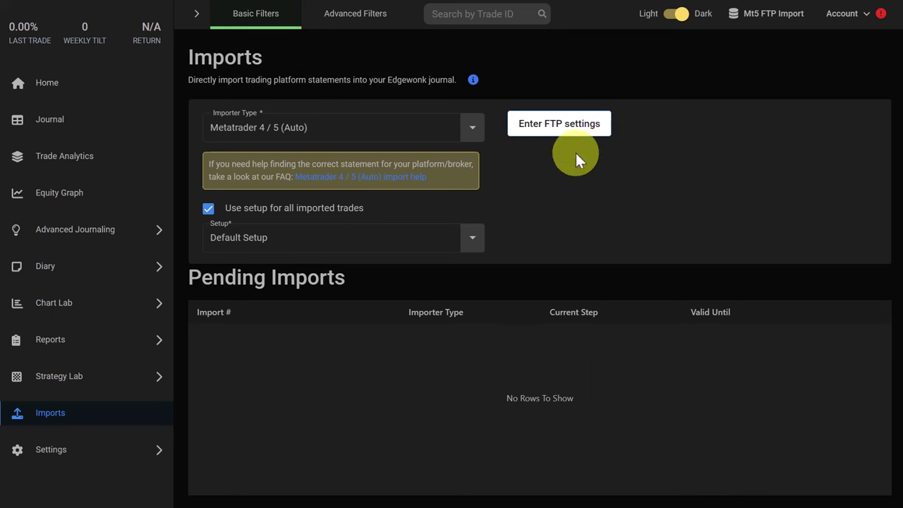
Step: Open Edgewonk's auto-import FTP settings, then MetaTrader 5's Tools > Options at the FTP tab
left_click(579, 130)
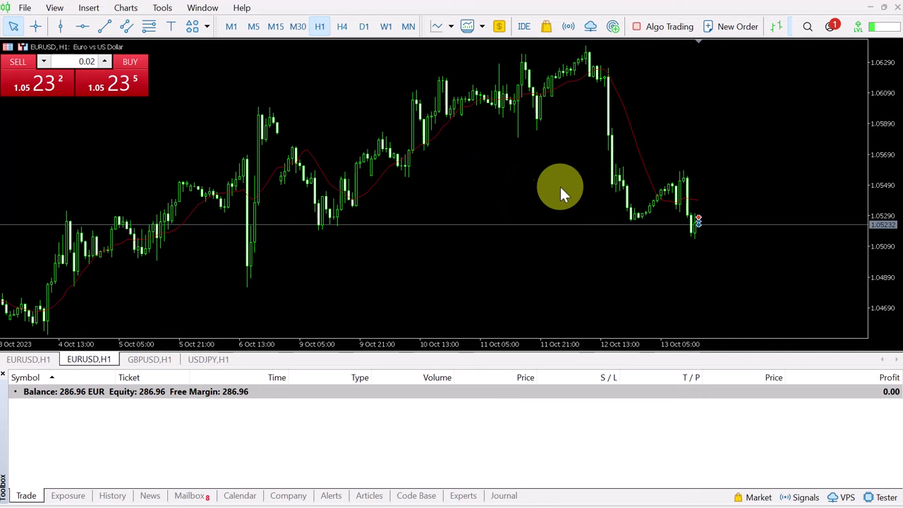
left_click(164, 9)
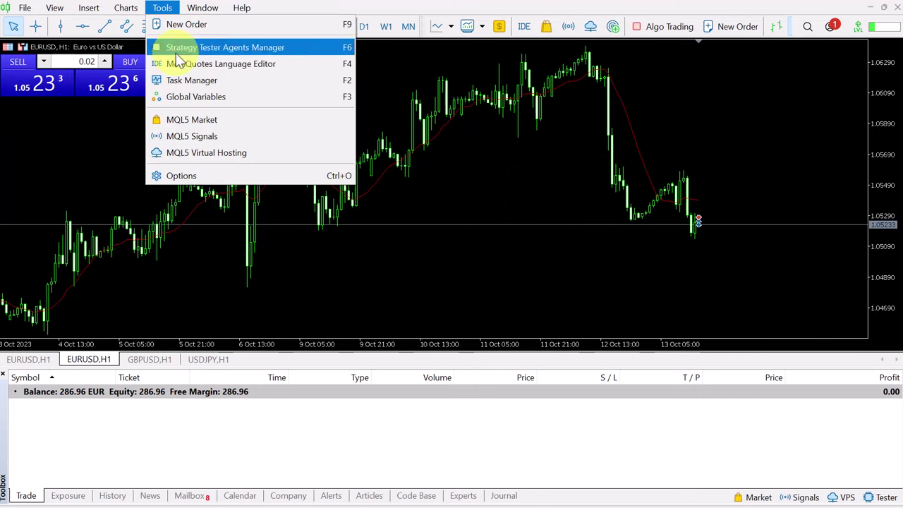
left_click(221, 175)
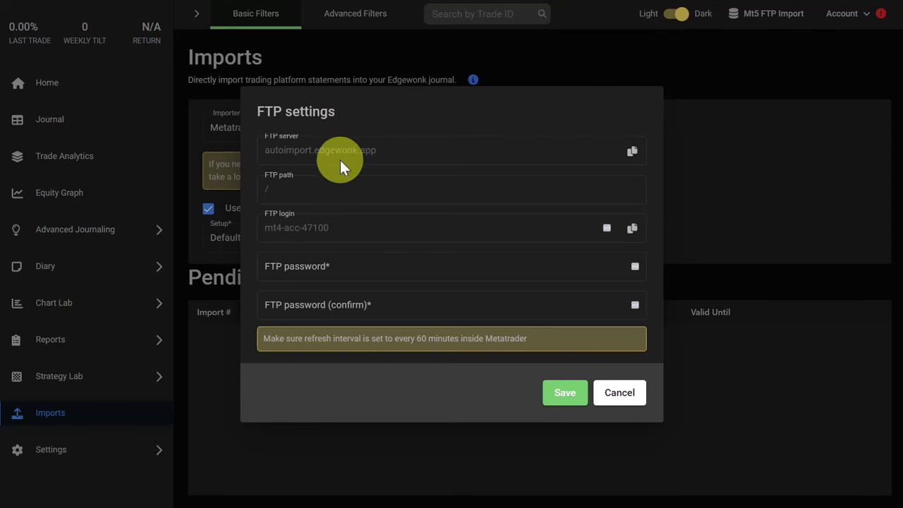
Step: Copy server autoimport.edgewonk.app and the FTP login into MetaTrader's FTP fields, with path /
left_click(632, 153)
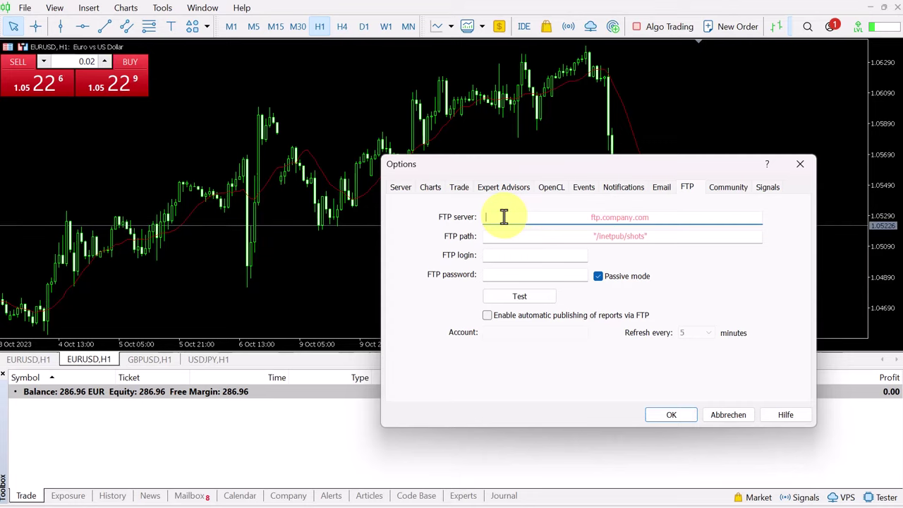
left_click(504, 216)
key("ctrl+v")
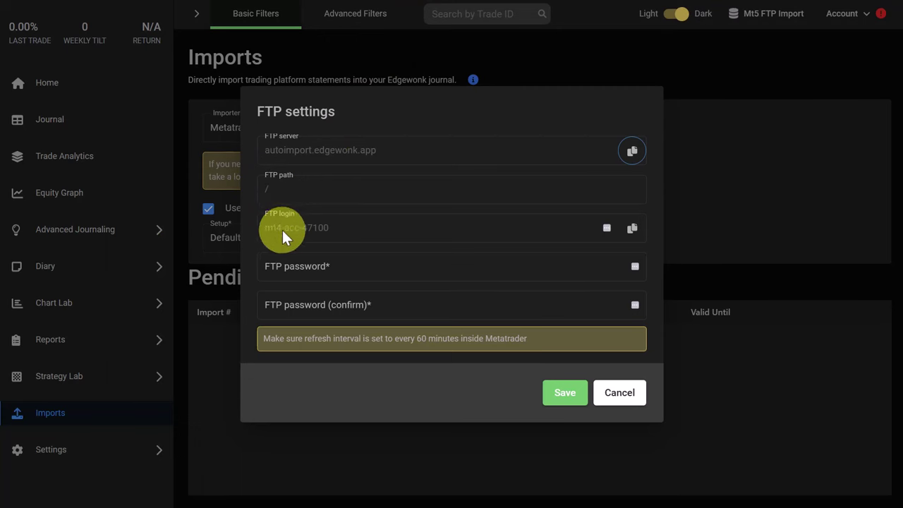
left_click(631, 228)
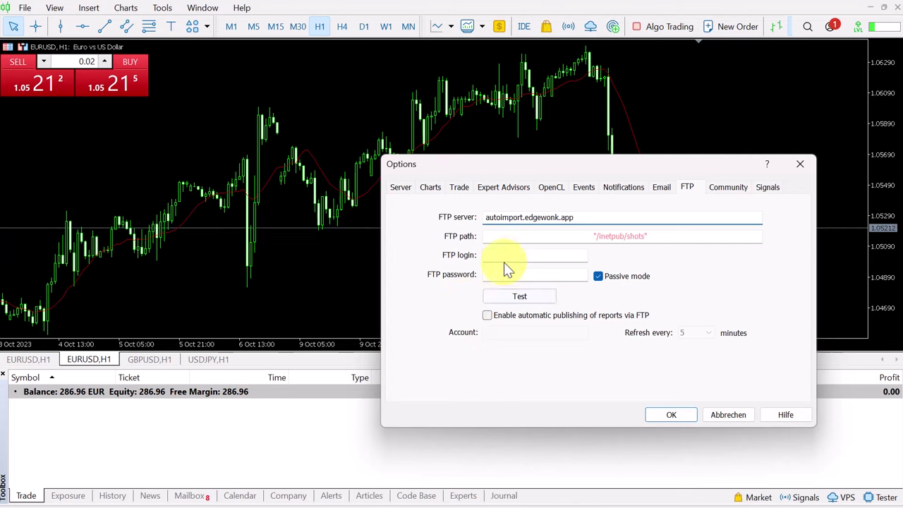
left_click(502, 256)
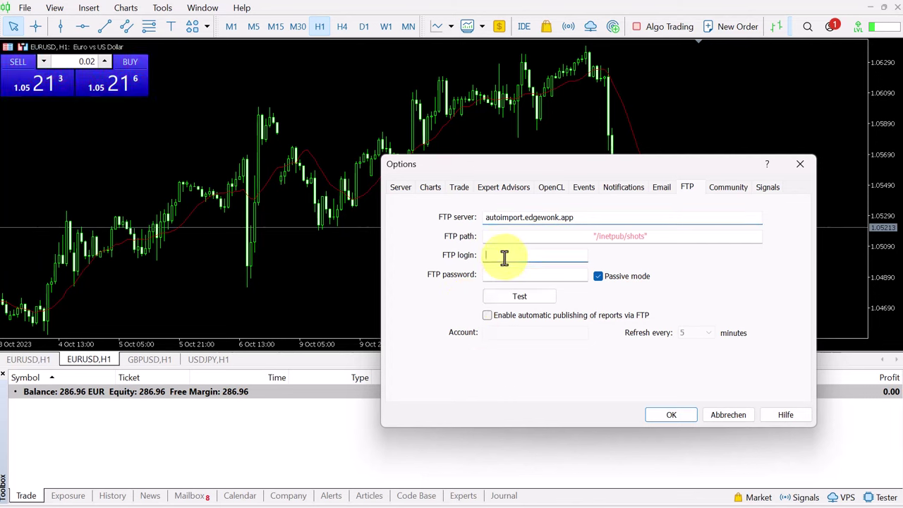
key("ctrl+v")
left_click(519, 239)
type("/")
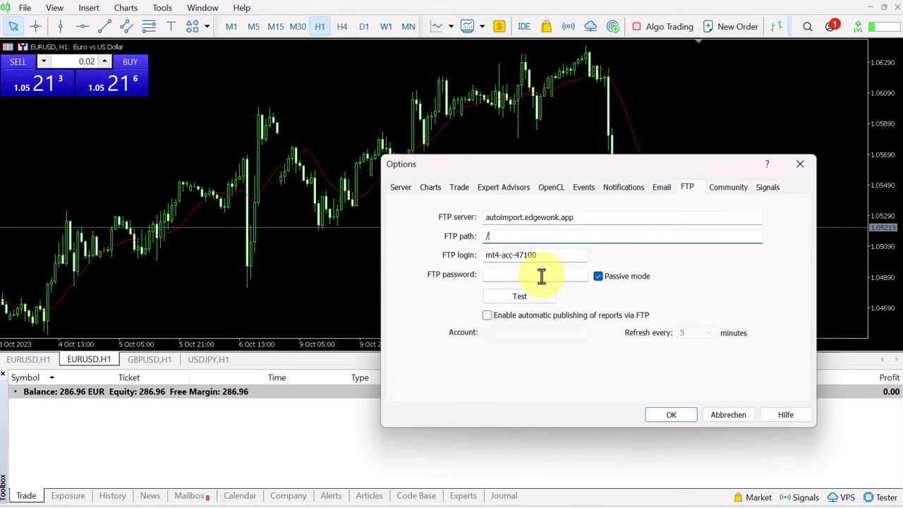
left_click(542, 277)
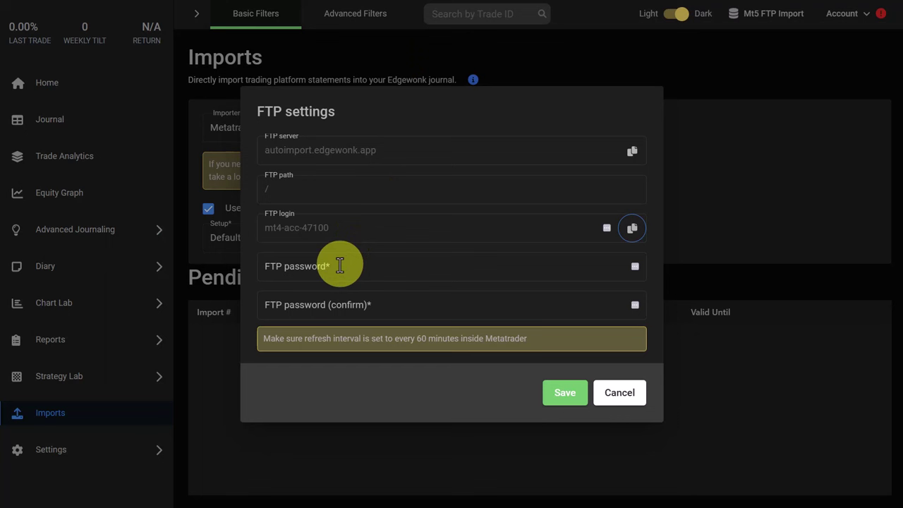
Step: Enter and confirm the FTP password in Edgewonk and save the FTP settings
left_click(339, 265)
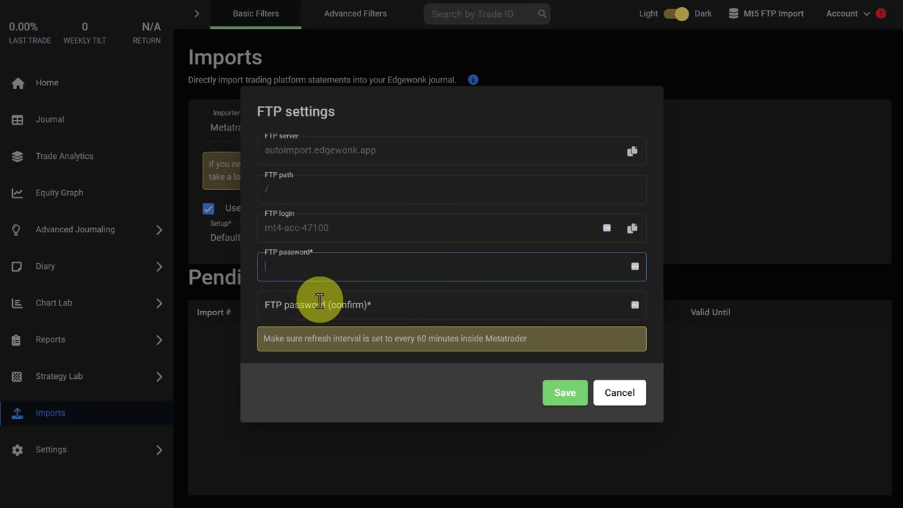
key("ctrl+shift+l")
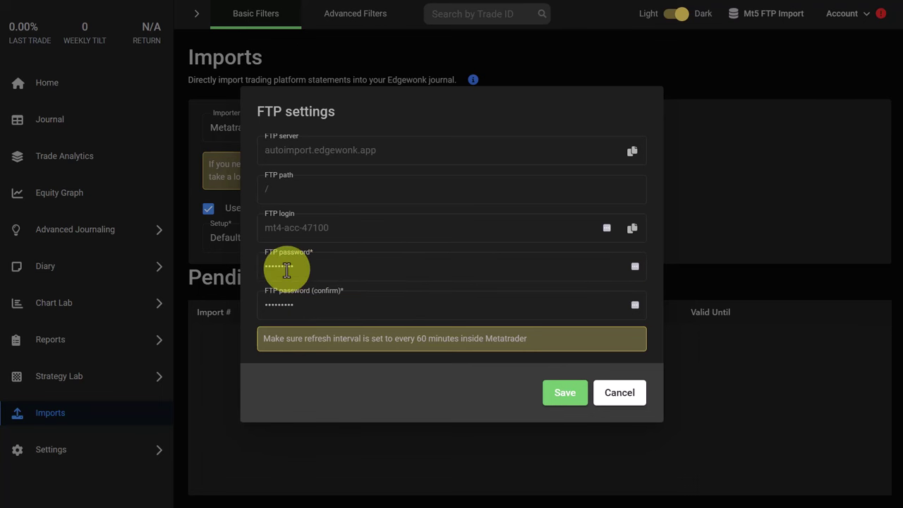
left_click(565, 396)
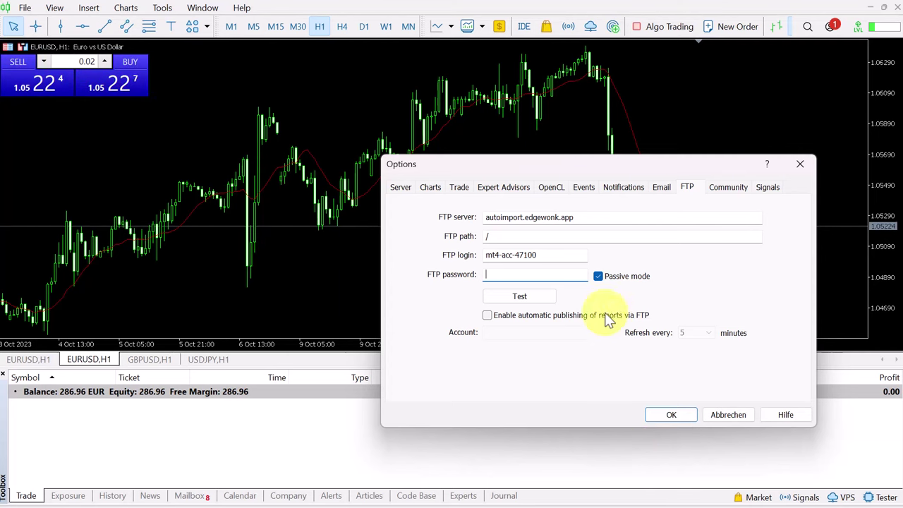
Step: Enter the FTP password, enable automatic publishing for the account number, refresh every 10 minutes, clear path
left_click(533, 275)
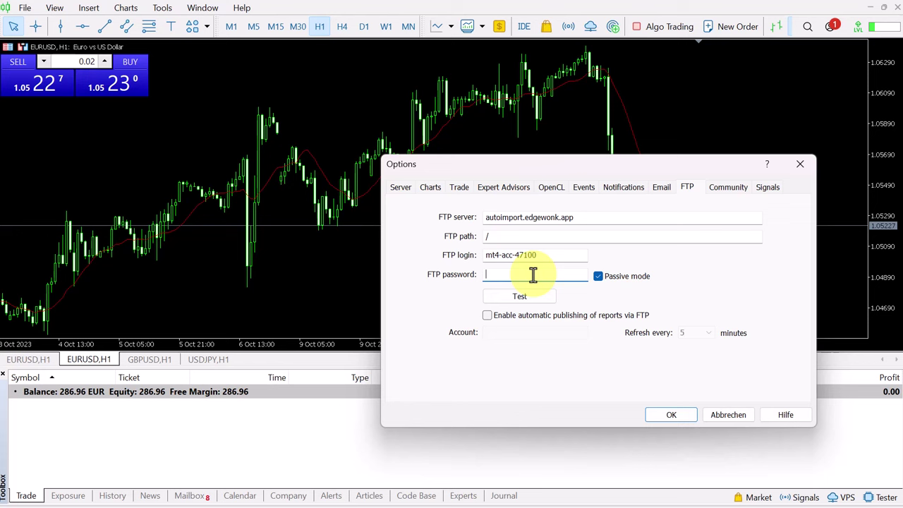
type("••••••••••")
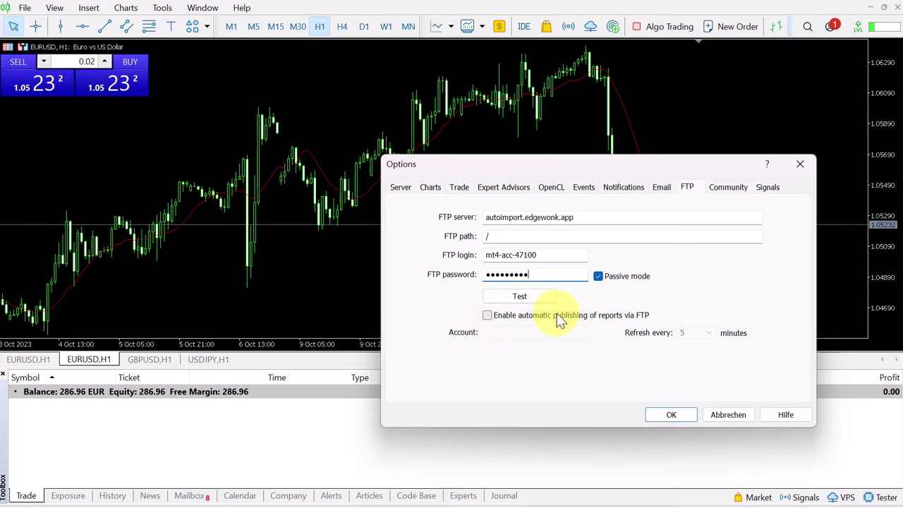
left_click(488, 317)
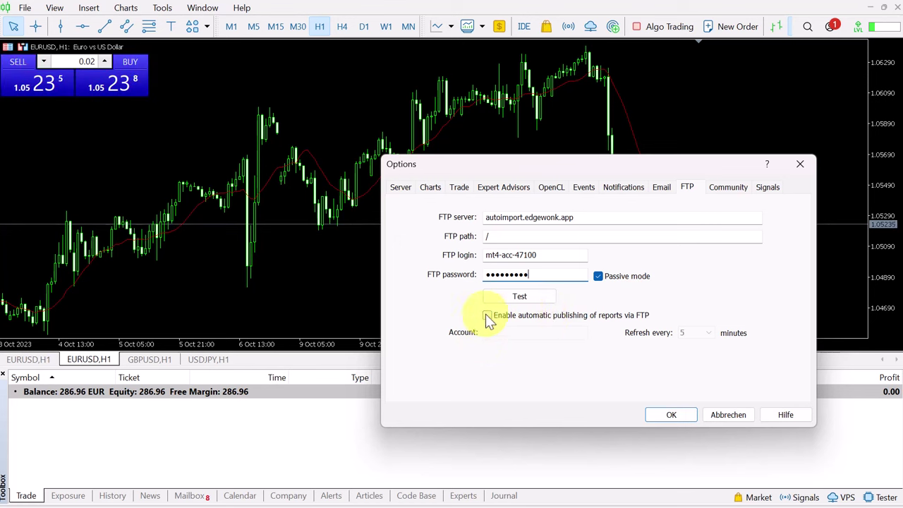
left_click(492, 332)
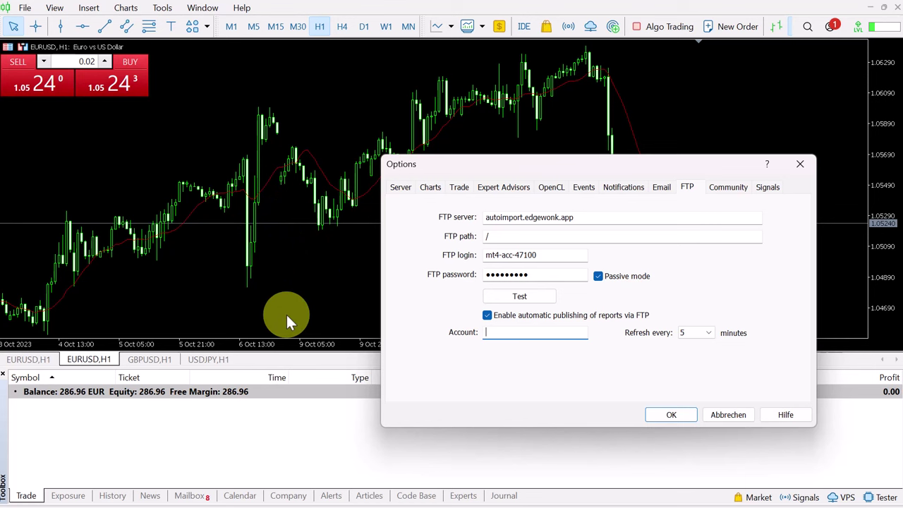
key("ctrl+v")
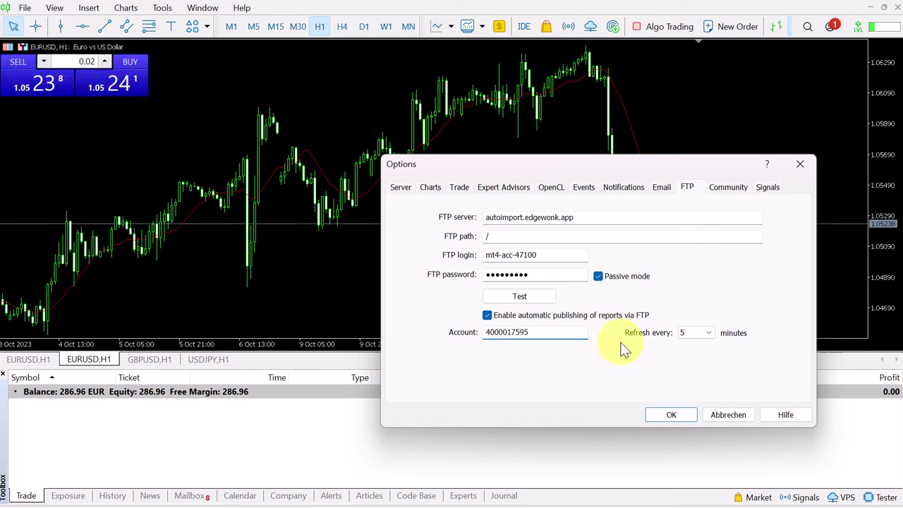
left_click(700, 330)
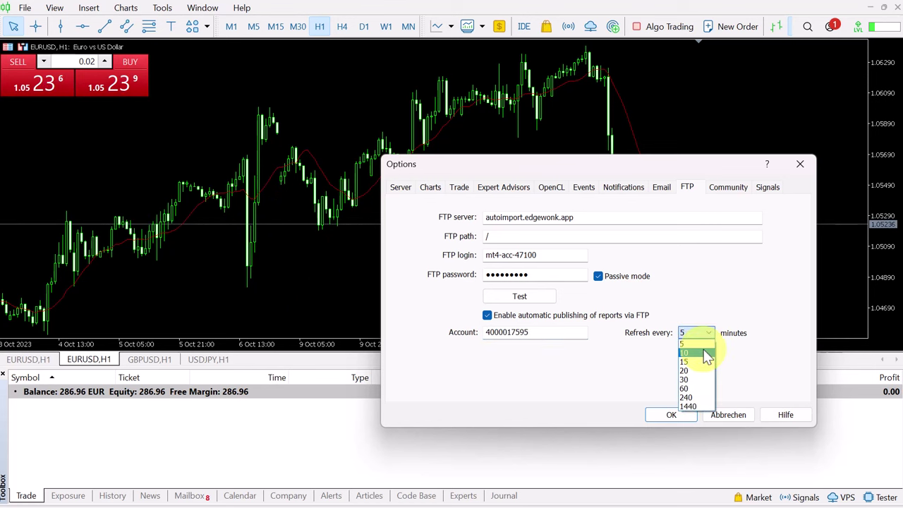
left_click(700, 350)
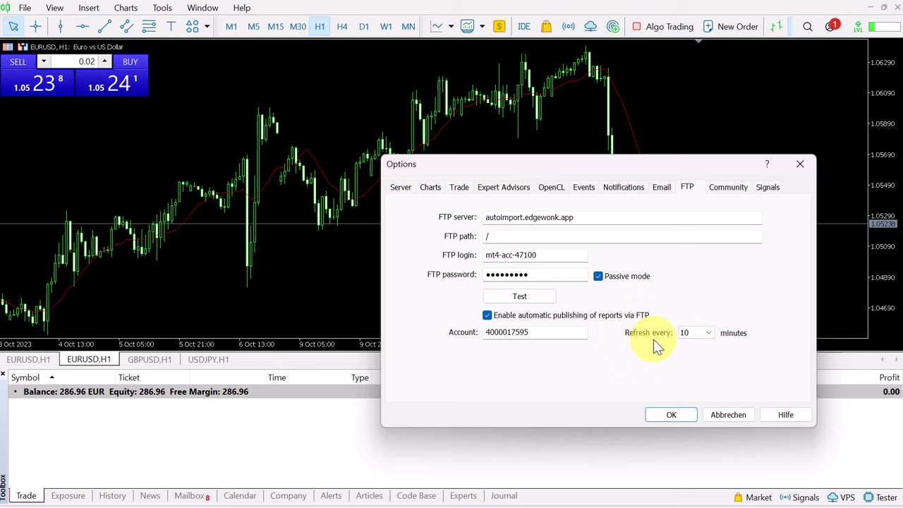
key("BackSpace")
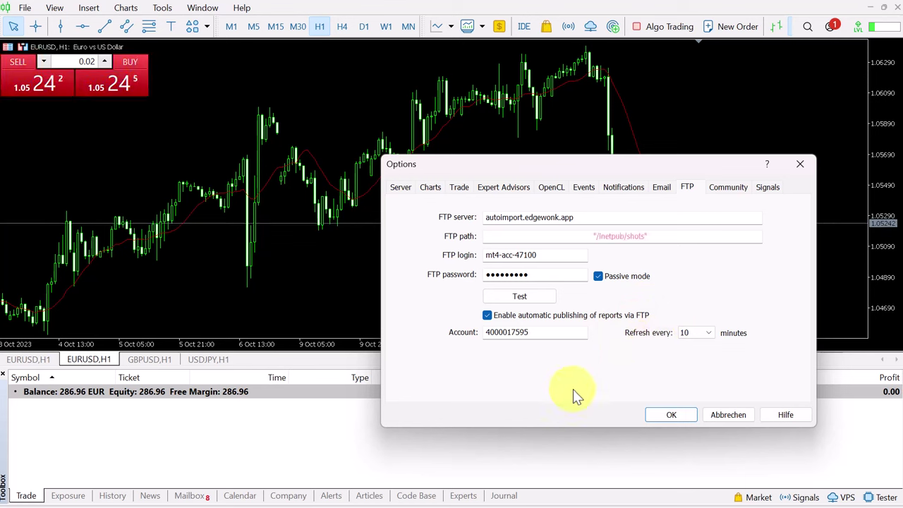
Step: Queue a test FTP report, dismiss the success message, and confirm the Options dialog with OK
left_click(518, 299)
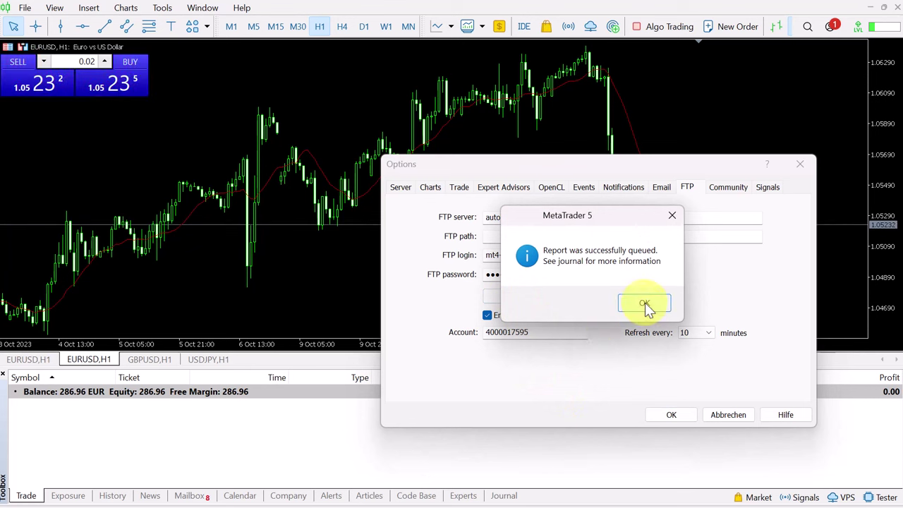
left_click(641, 302)
left_click(672, 415)
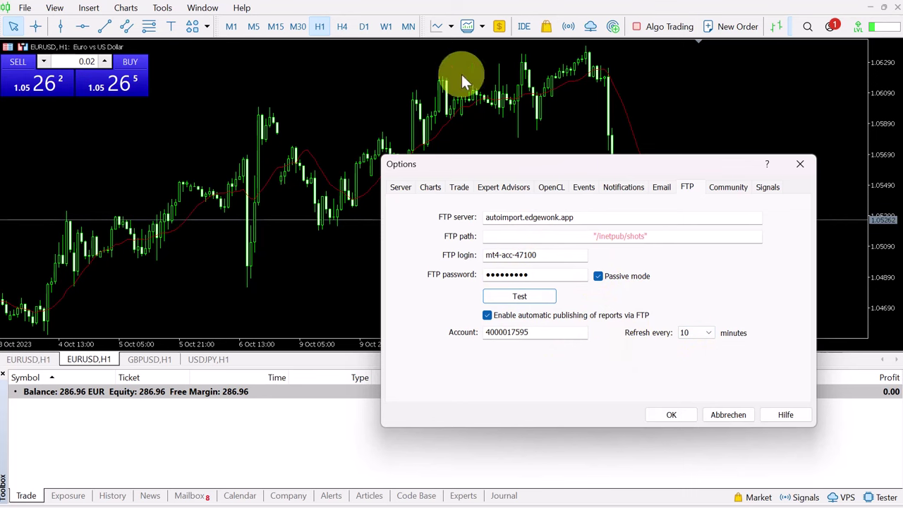
left_click(675, 414)
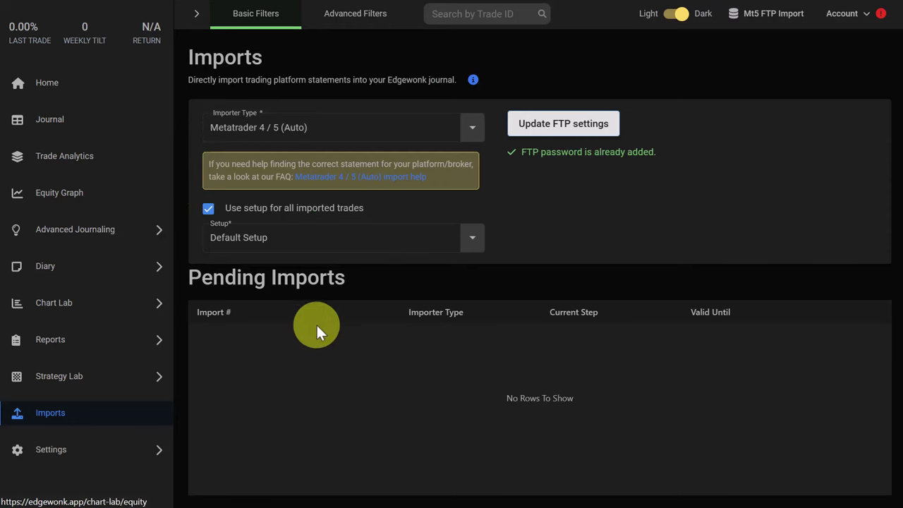
Step: Show the dashboard with Overall evaluation and the profit calendar moved back to August 2023
left_click(67, 91)
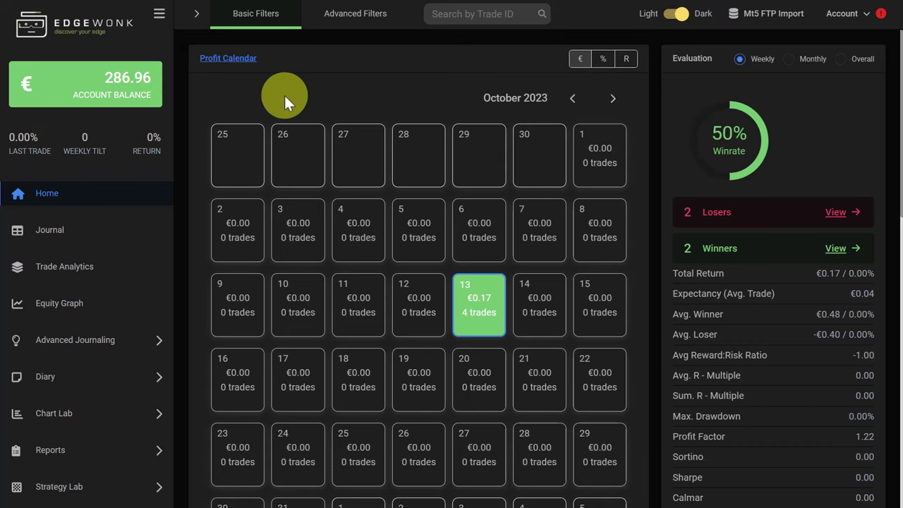
left_click(842, 60)
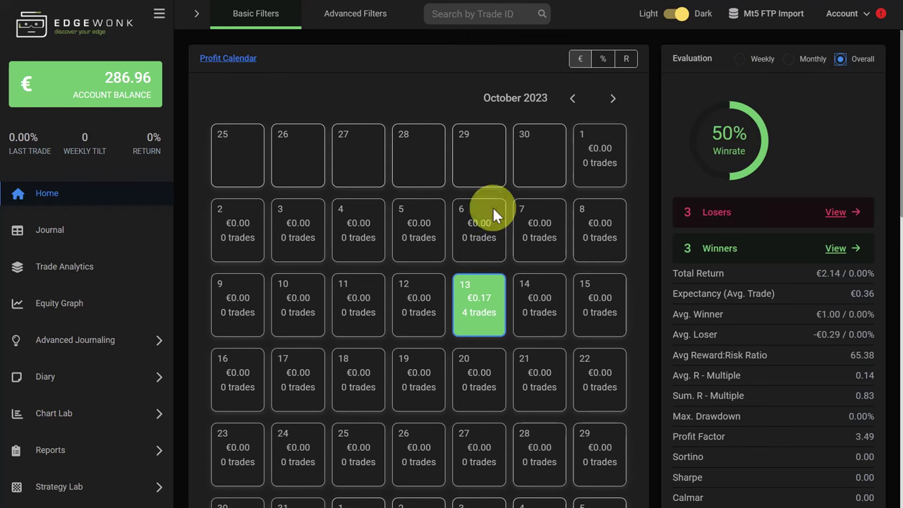
left_click(574, 98)
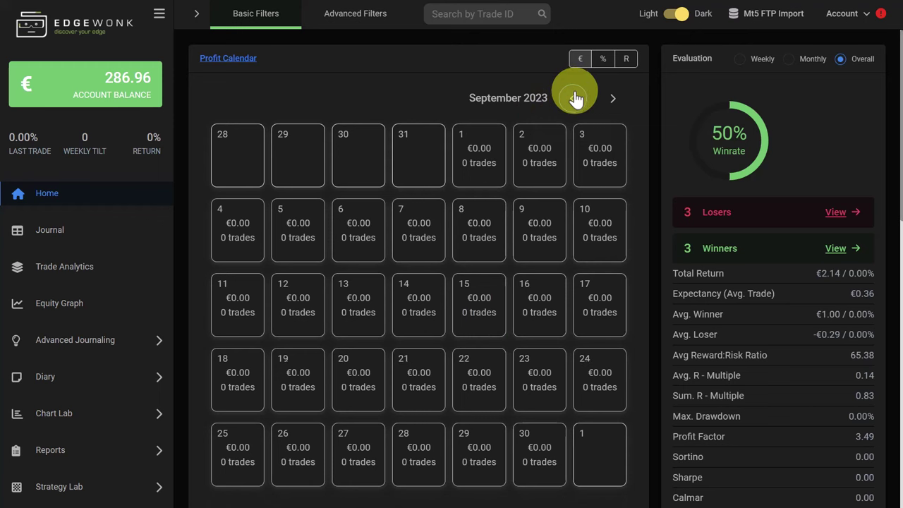
left_click(573, 98)
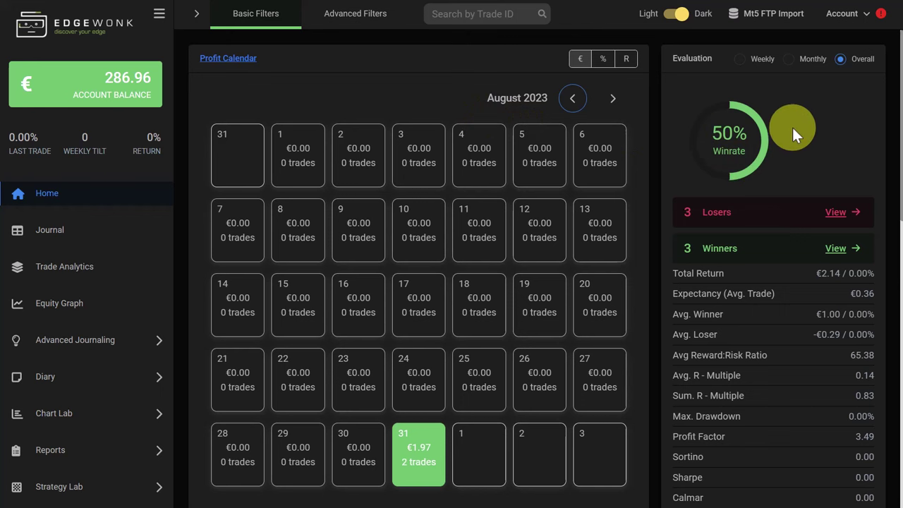
mouse_move(781, 118)
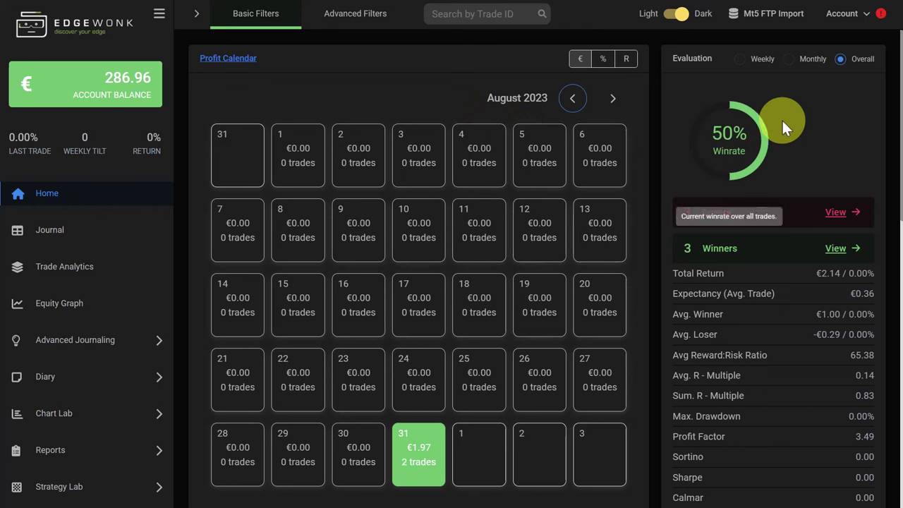
Step: Open the Journal and scroll the trades table to review the six imported trades
left_click(115, 233)
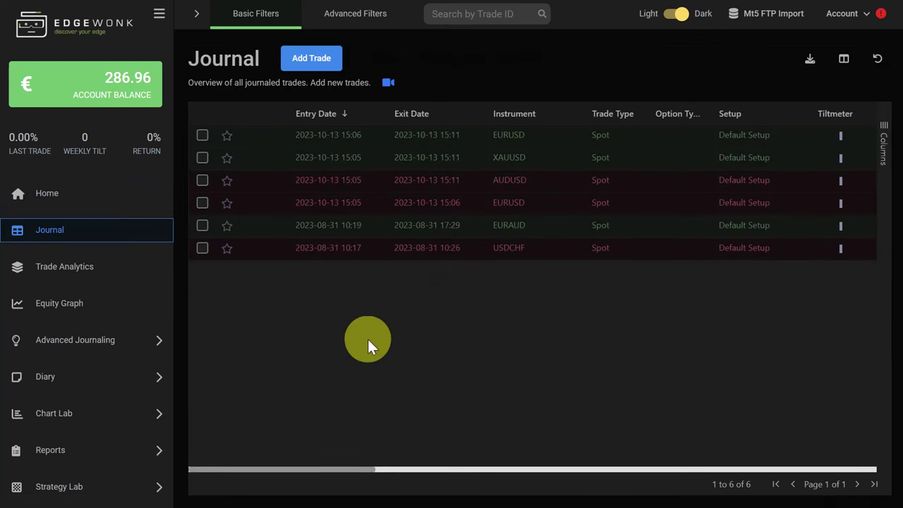
left_click_drag(334, 472, 317, 353)
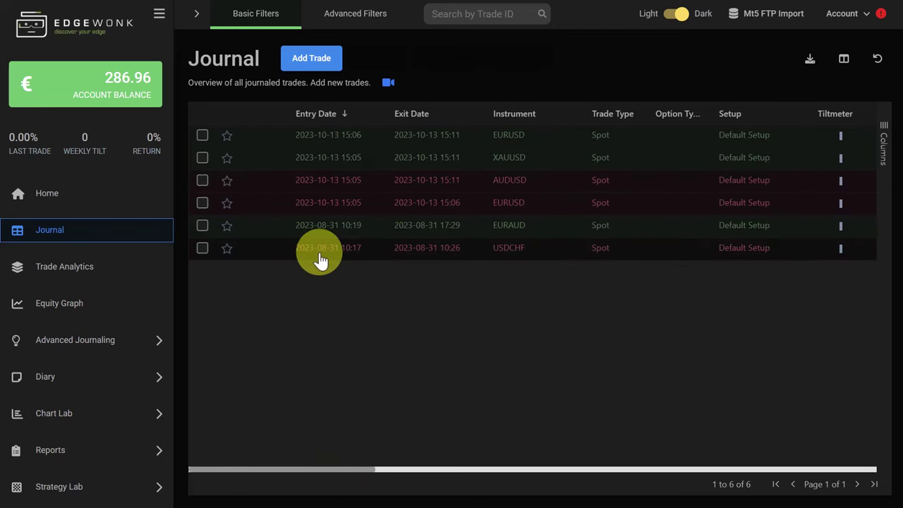
left_click_drag(339, 469, 269, 467)
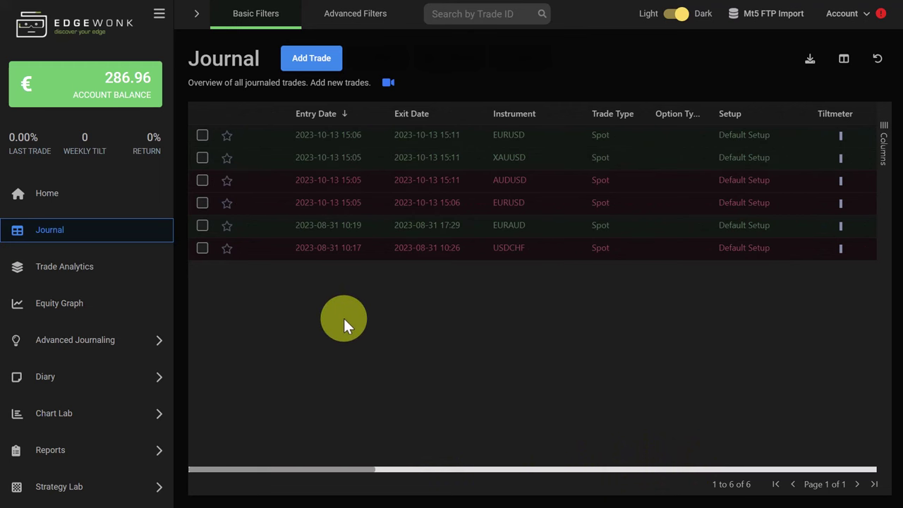